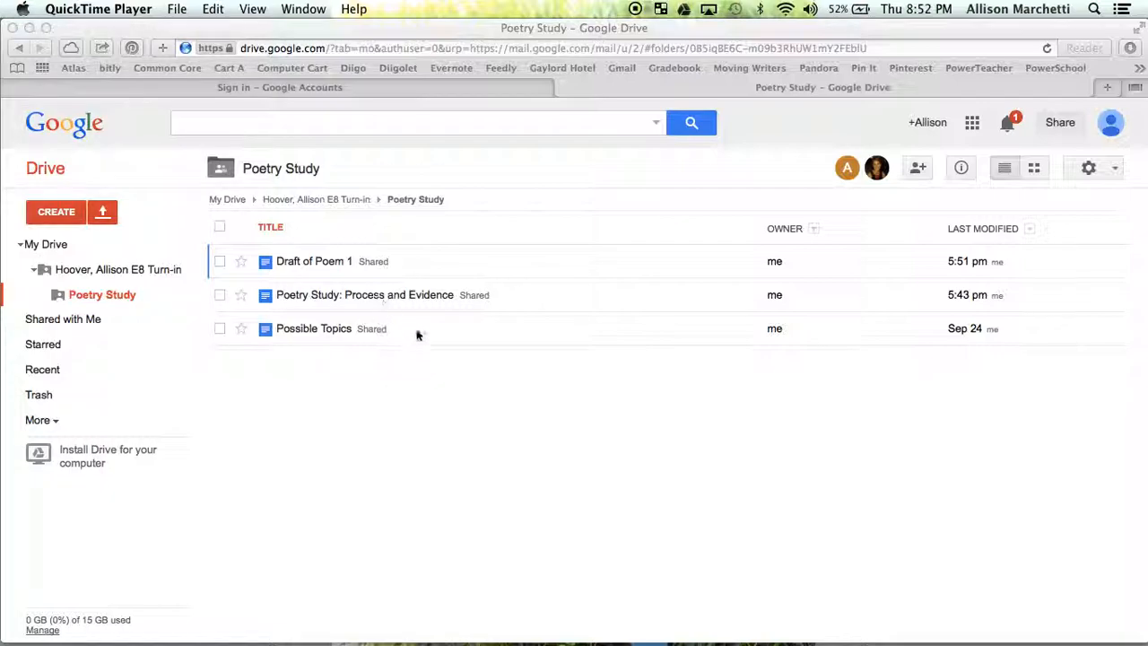
Open the documents "Poetry Study: Process and Evidence" and "Draft of Poem 1" from the Poetry Study folder
{"action": "left_click", "coordinate": [390, 364]}
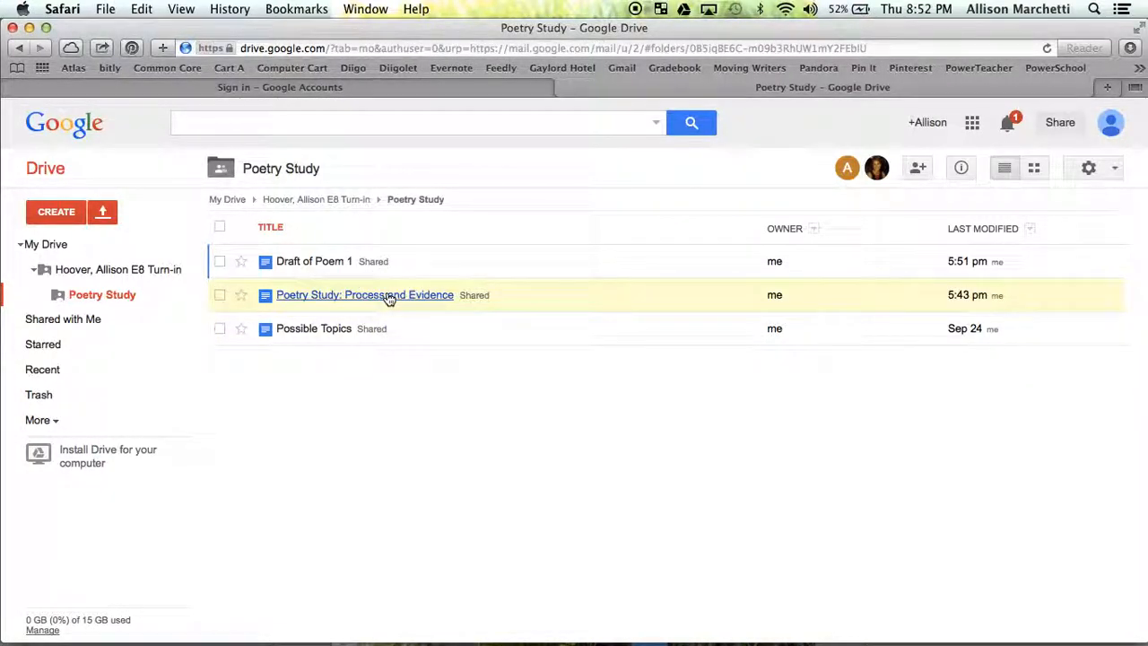
{"action": "left_click", "coordinate": [388, 296]}
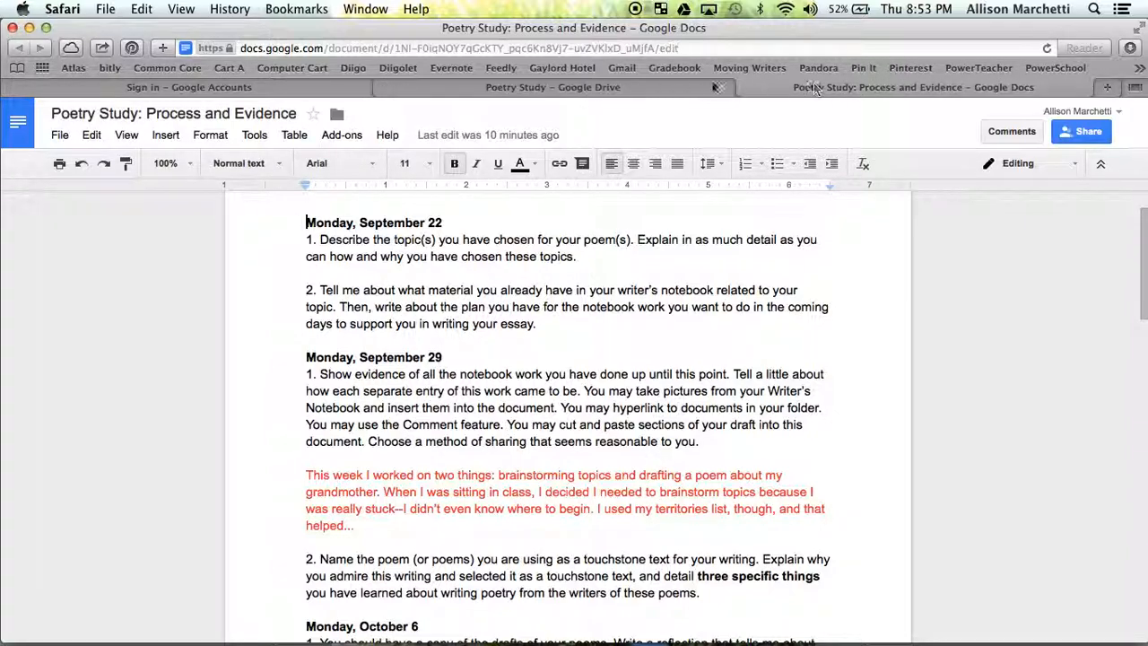
{"action": "left_click", "coordinate": [659, 87]}
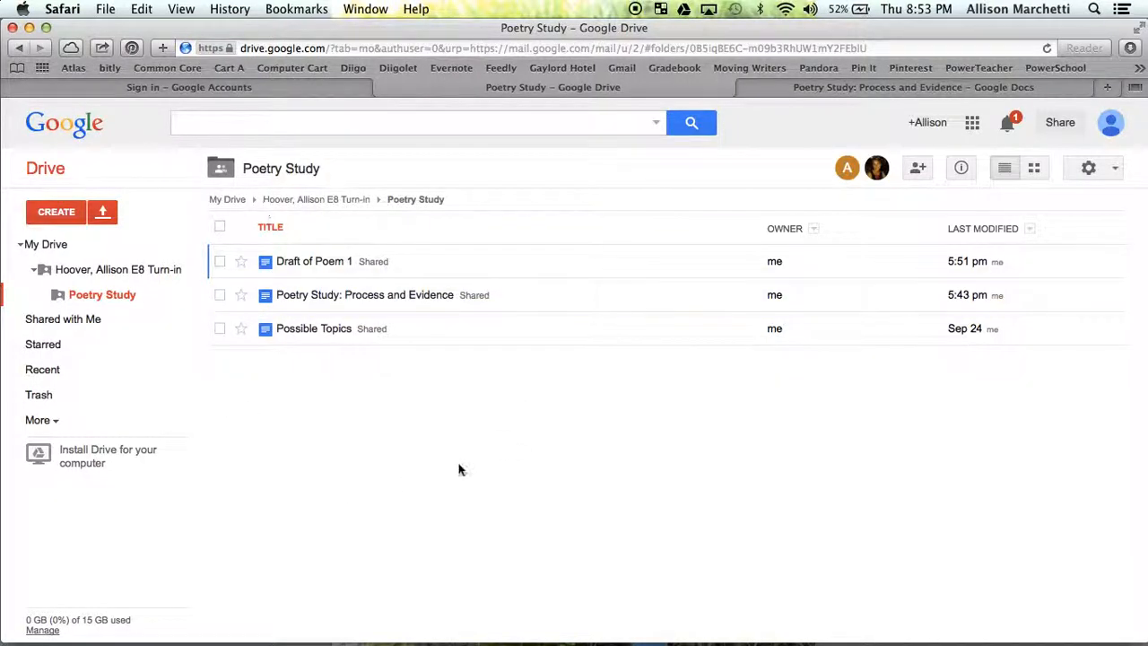
{"action": "left_click", "coordinate": [309, 265]}
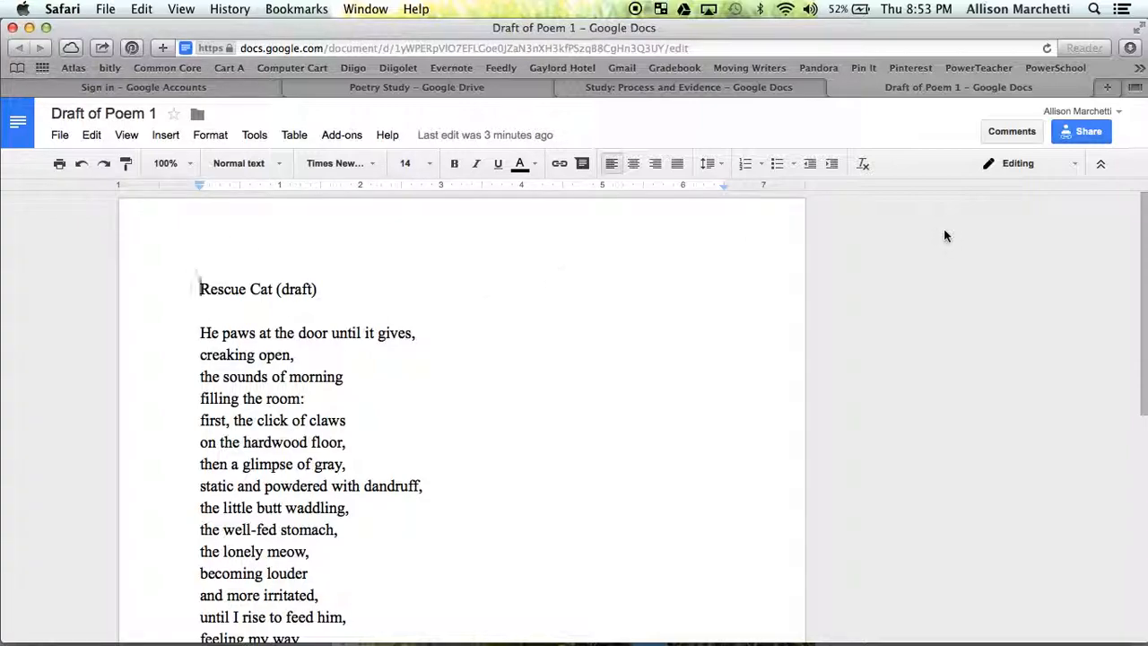
Copy the sharing link of Draft of Poem 1, keeping access at "Anyone with the link can view"
{"action": "left_click", "coordinate": [1078, 134]}
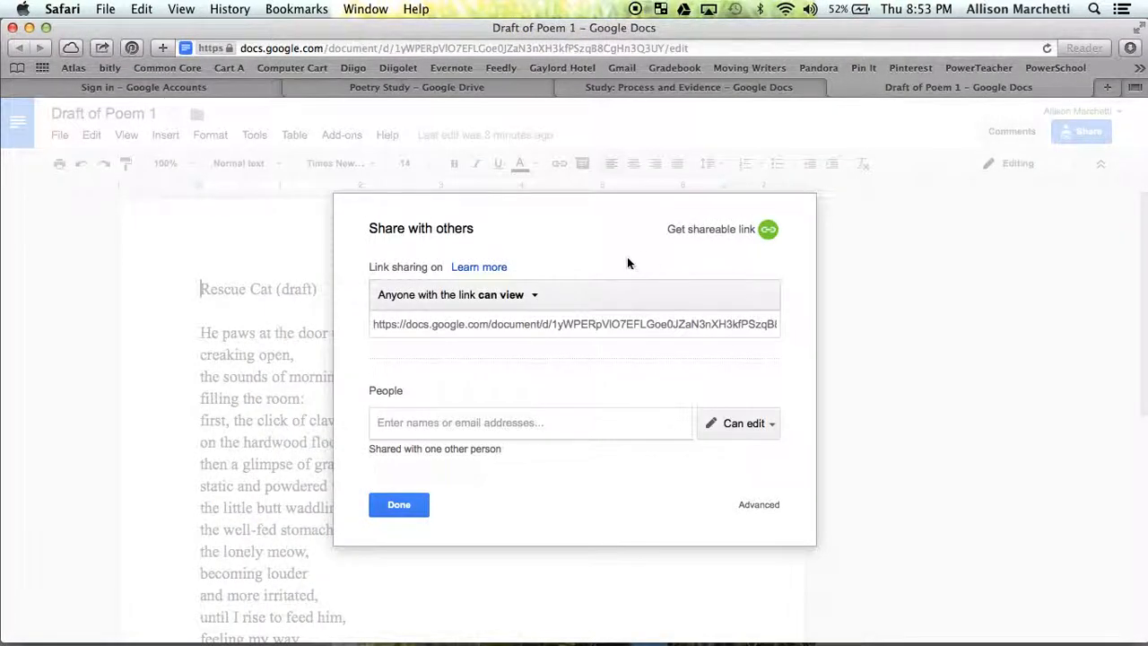
{"action": "left_click", "coordinate": [536, 297]}
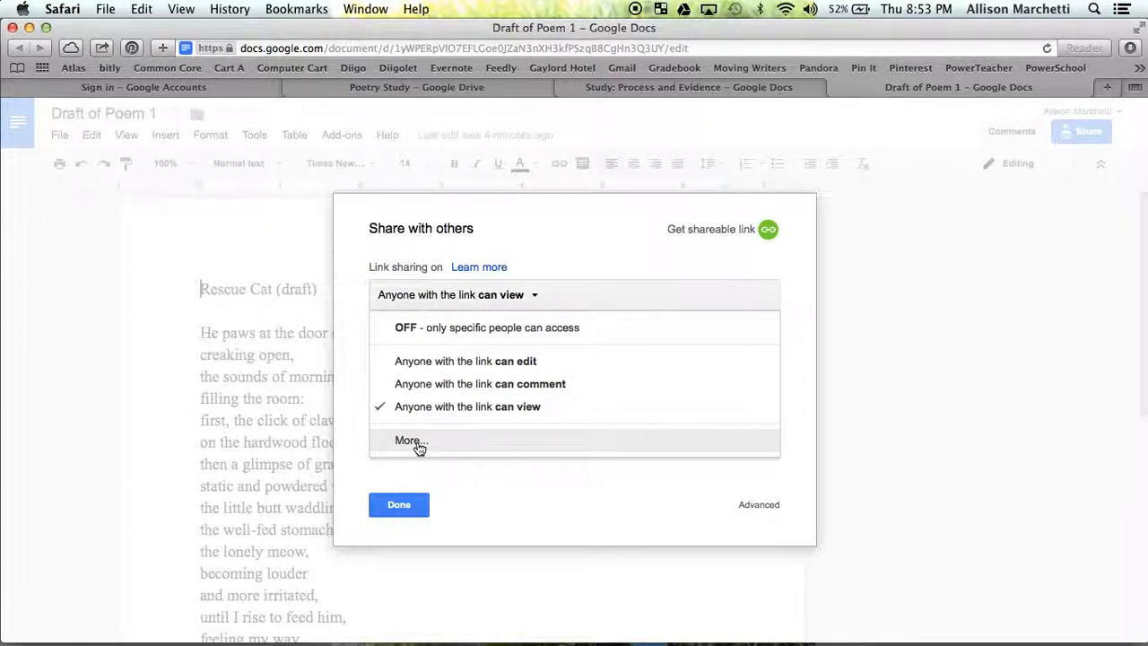
{"action": "left_click", "coordinate": [587, 238]}
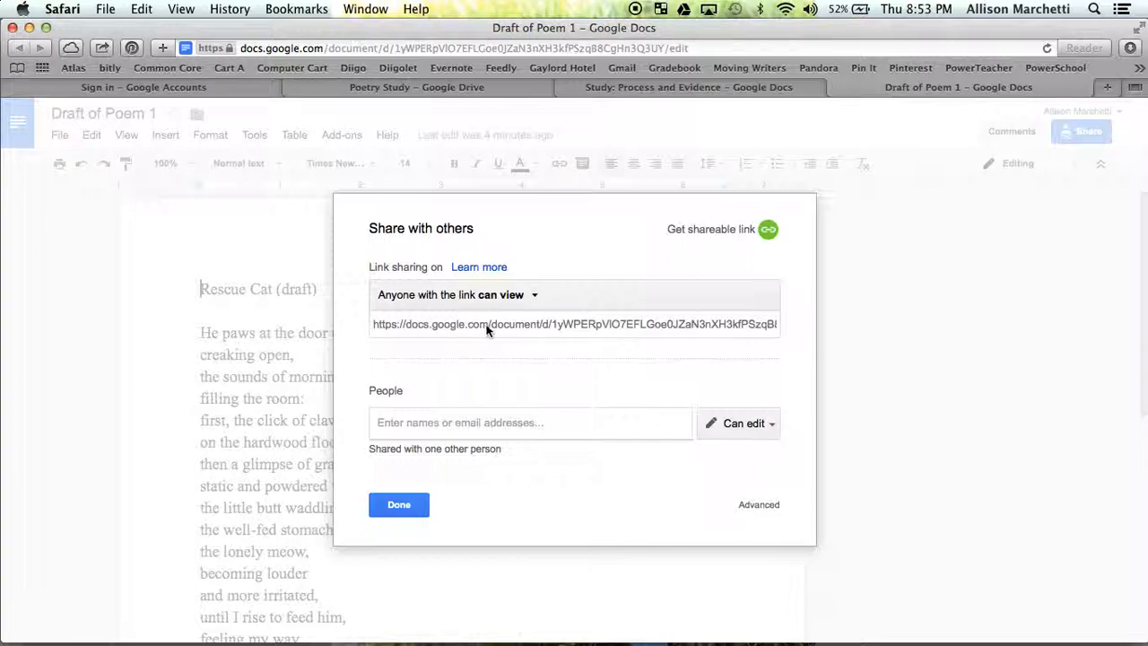
{"action": "left_click", "coordinate": [514, 327]}
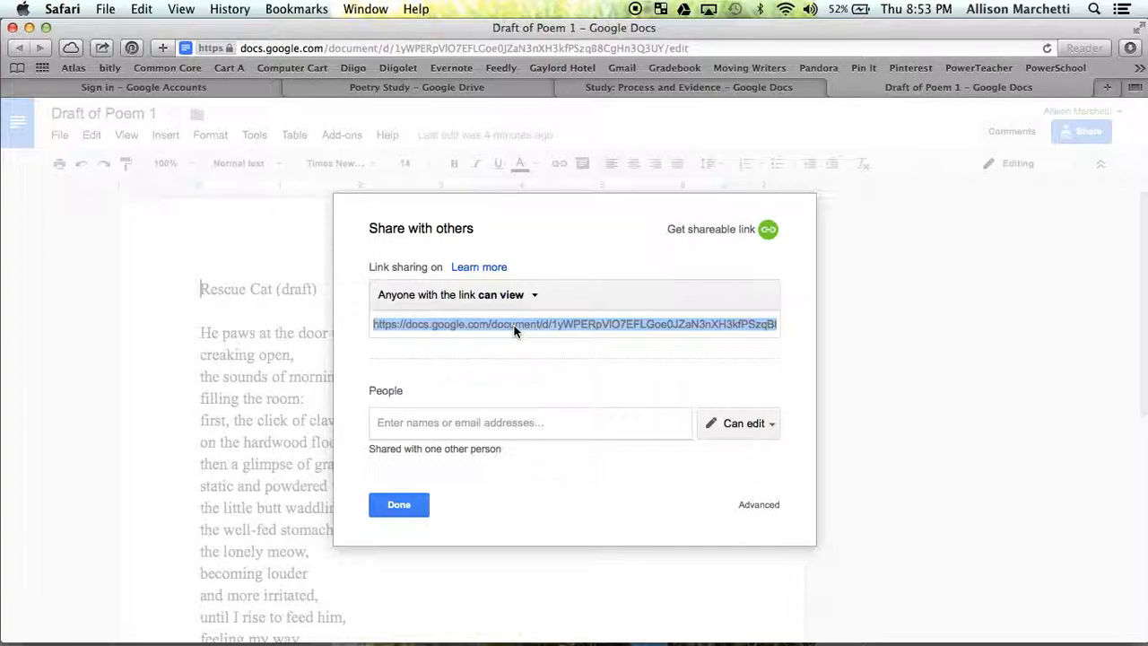
{"action": "left_click", "coordinate": [413, 505]}
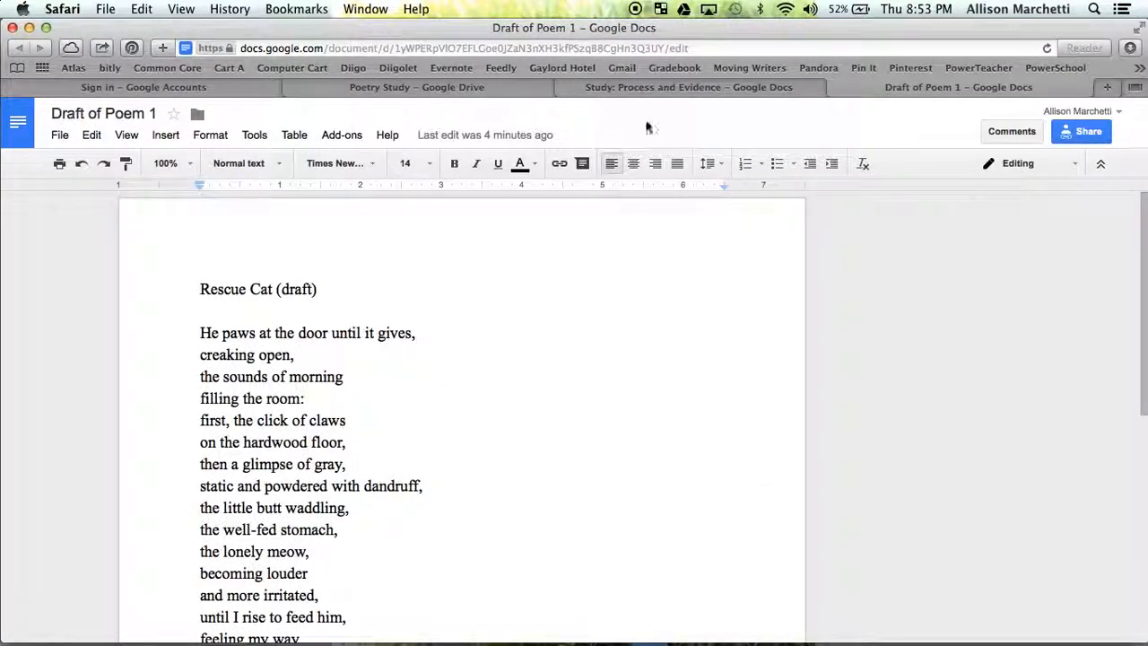
In the Process and Evidence document, hyperlink "drafting a poem" in the red September 29 response to the copied draft link
{"action": "left_click", "coordinate": [673, 87]}
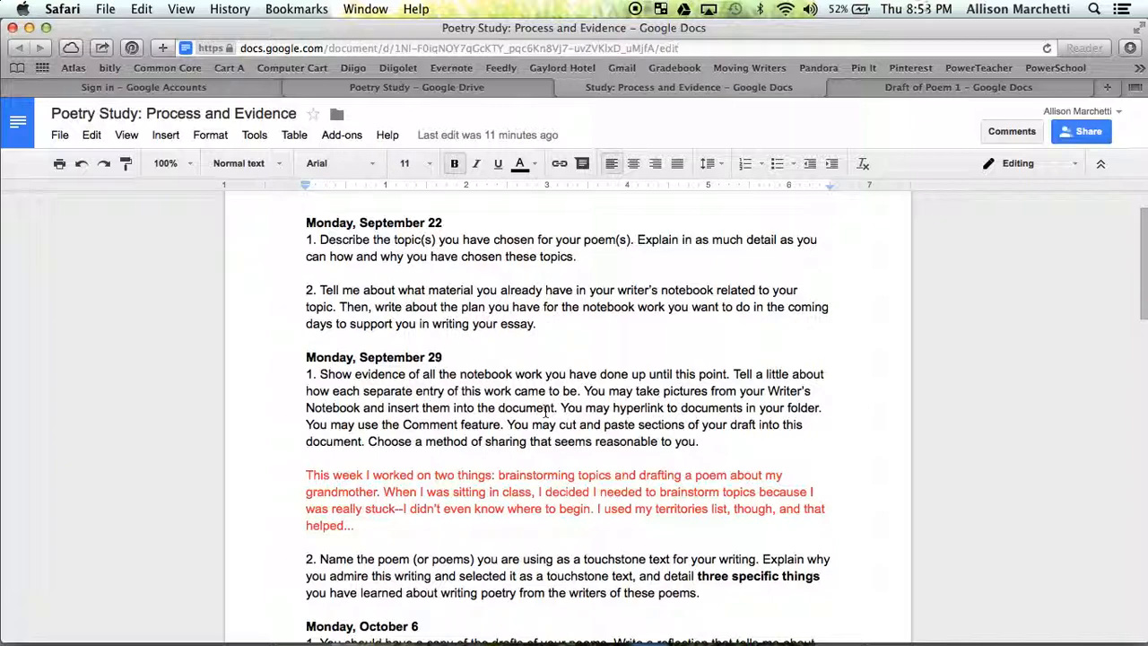
{"action": "left_click_drag", "start_coordinate": [613, 475], "coordinate": [499, 477]}
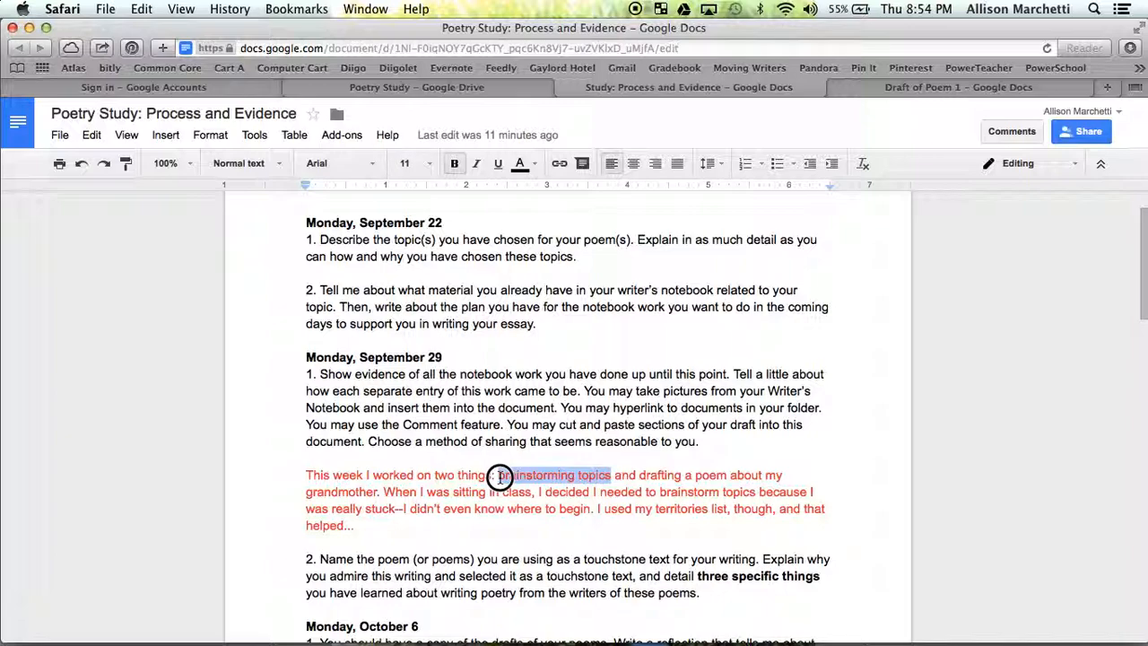
{"action": "left_click", "coordinate": [638, 476]}
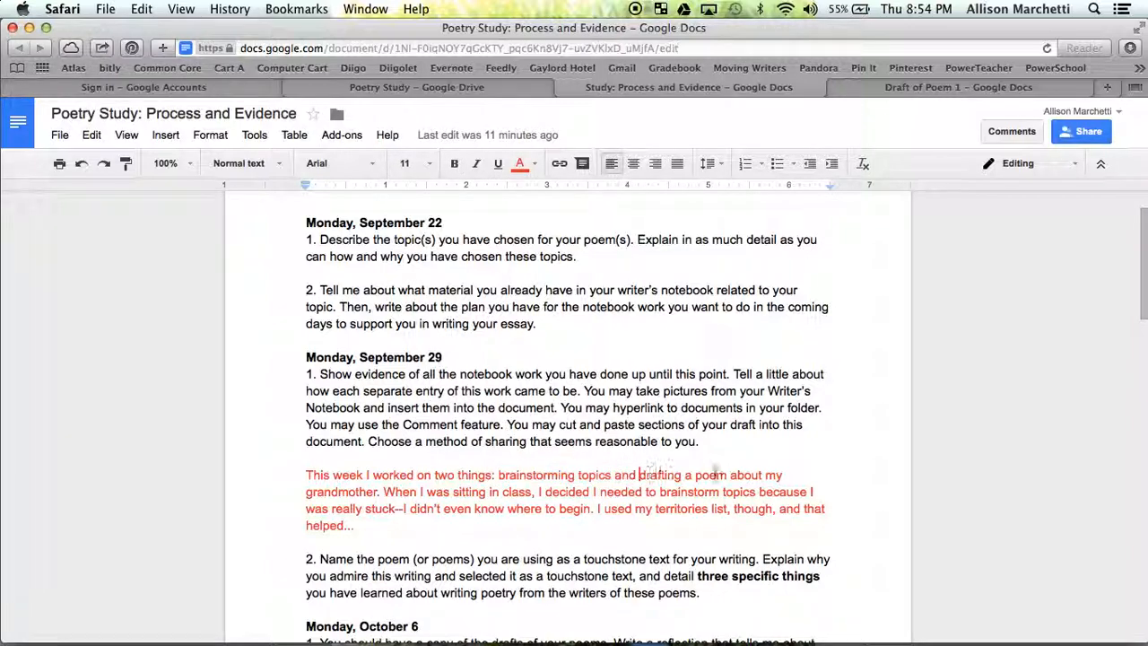
{"action": "left_click_drag", "start_coordinate": [728, 475], "coordinate": [641, 478]}
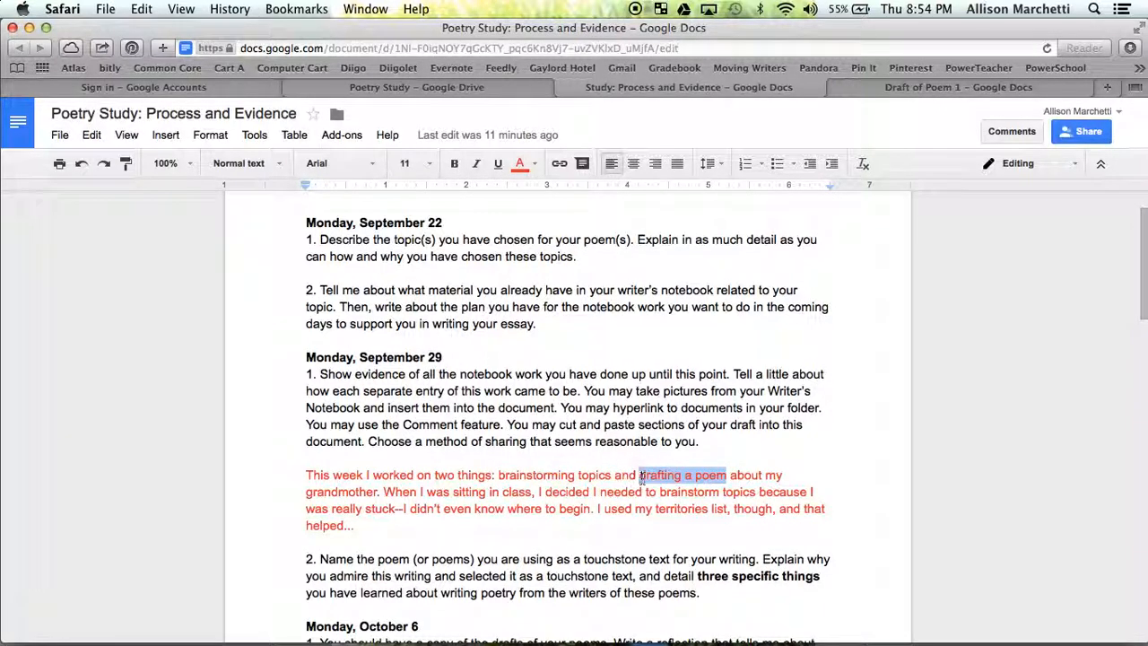
{"action": "left_click", "coordinate": [559, 164]}
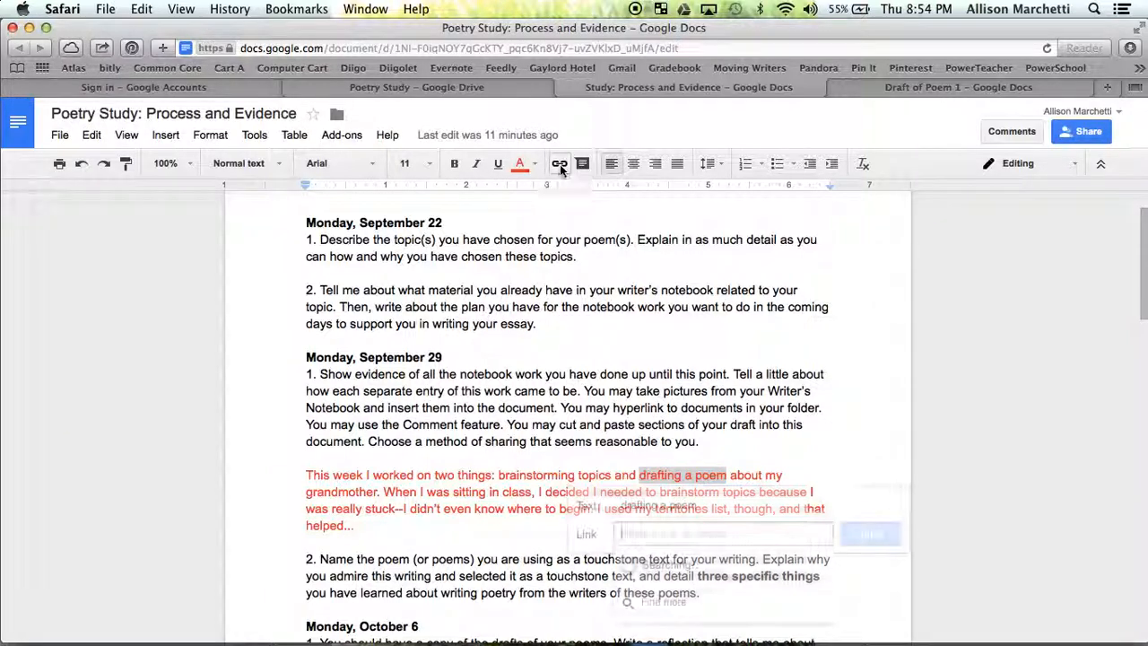
{"action": "key", "text": "super+v"}
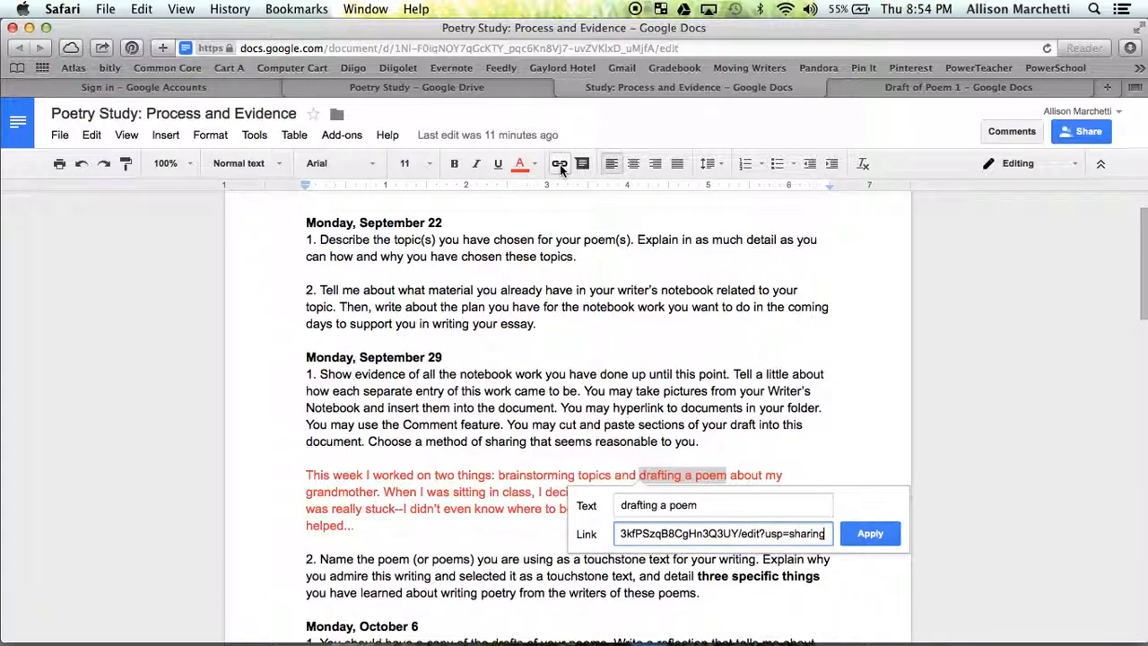
{"action": "left_click", "coordinate": [868, 533]}
{"action": "left_click", "coordinate": [679, 395]}
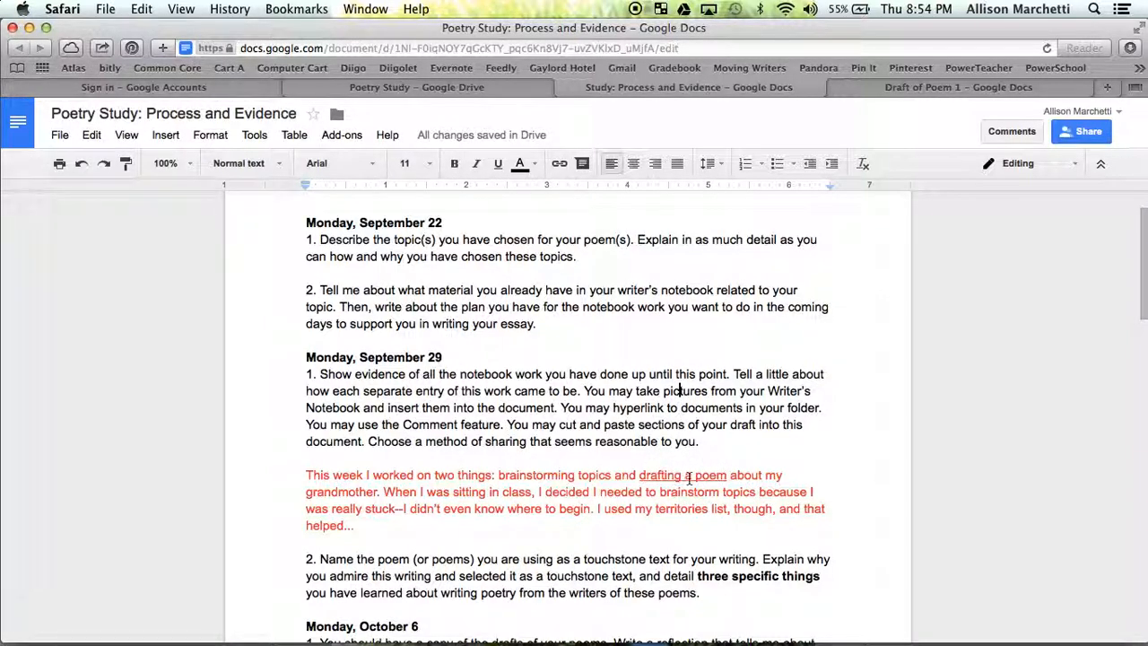
Test the "drafting a poem" hyperlink by following it and looking through the linked draft, and close both draft tabs
{"action": "left_click", "coordinate": [689, 478]}
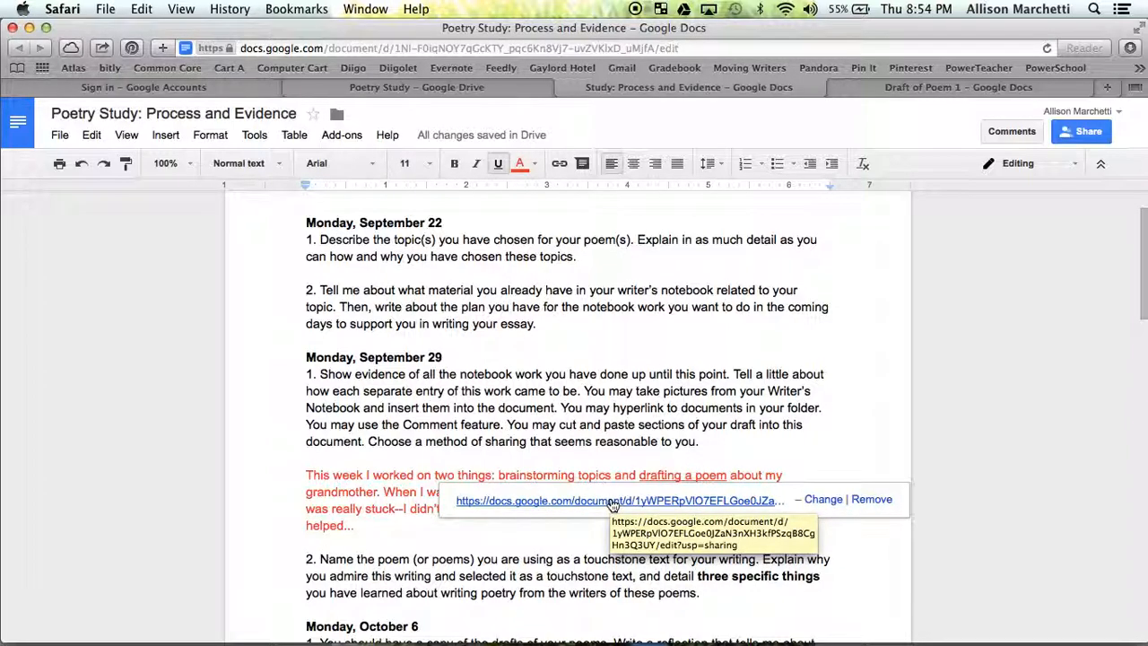
{"action": "left_click", "coordinate": [611, 502]}
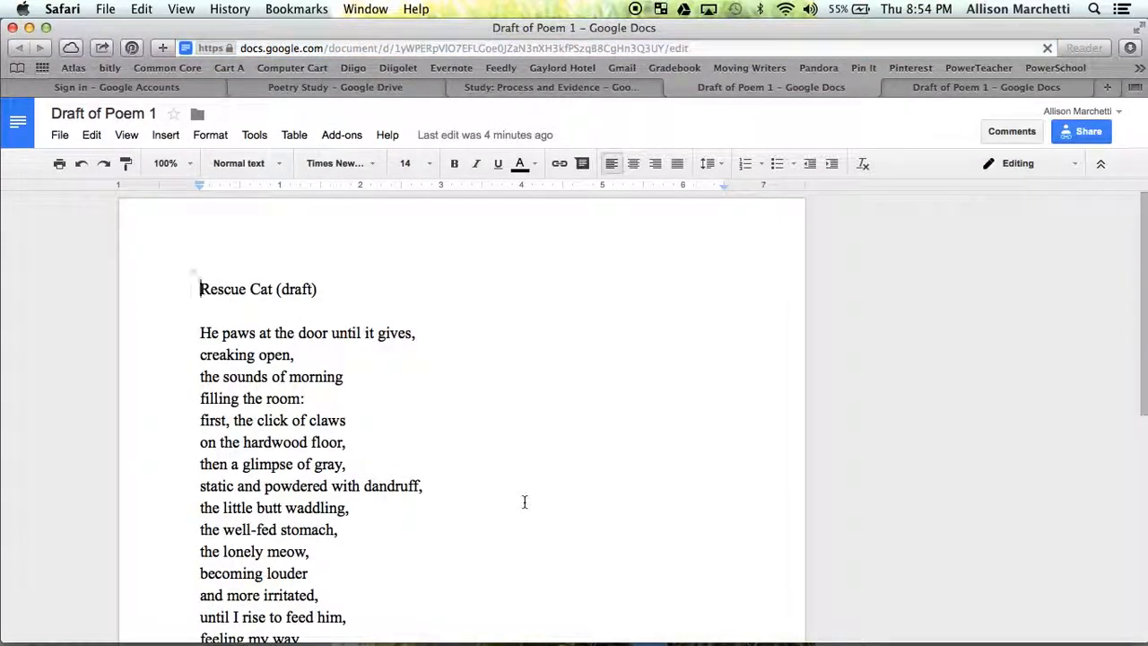
{"action": "scroll", "coordinate": [522, 500], "scroll_direction": "down", "scroll_amount": 10}
{"action": "scroll", "coordinate": [523, 500], "scroll_direction": "up", "scroll_amount": 10}
{"action": "left_click", "coordinate": [890, 88]}
{"action": "left_click", "coordinate": [836, 87]}
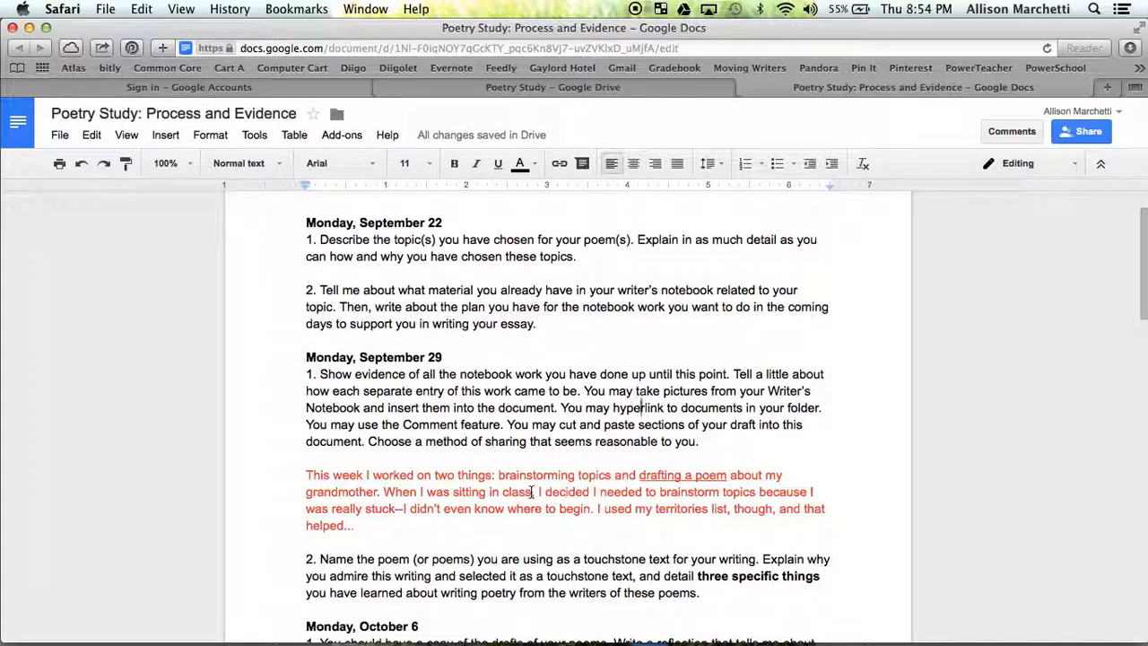
Copy the sharing link of the Possible Topics document in the Poetry Study folder, and close that document
{"action": "left_click", "coordinate": [563, 87]}
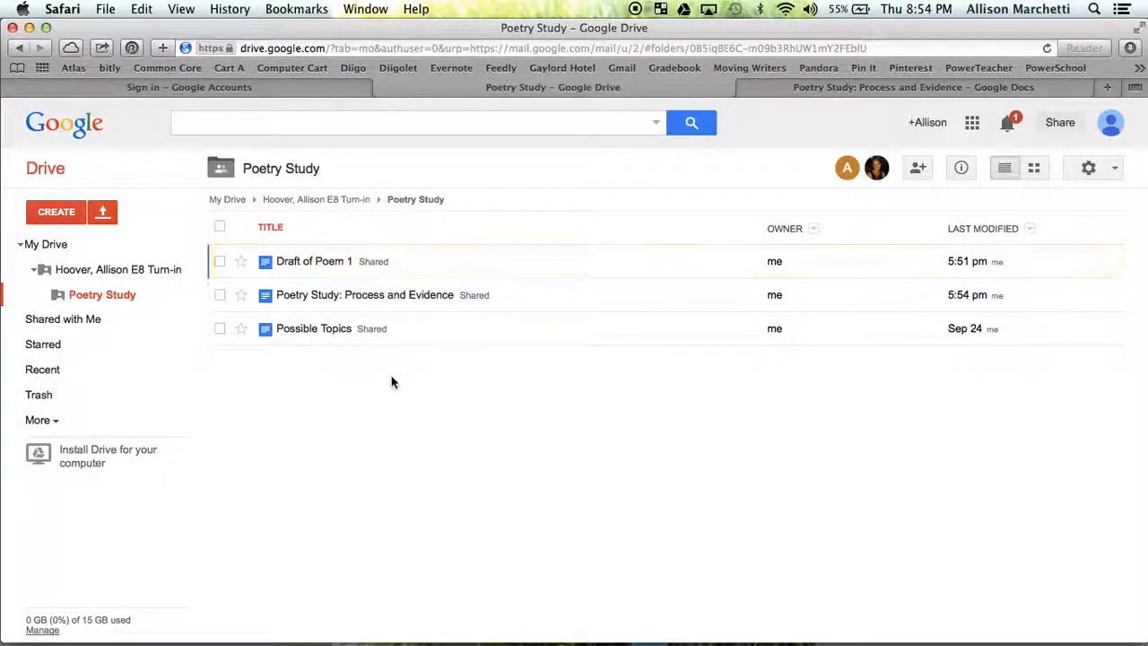
{"action": "left_click", "coordinate": [314, 330]}
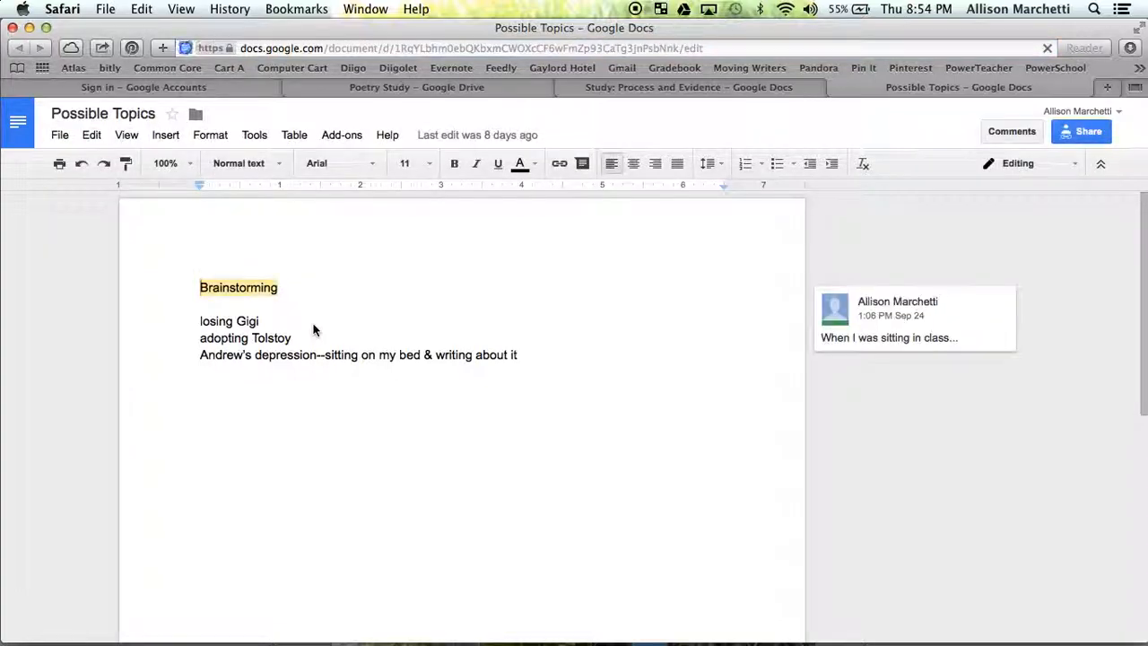
{"action": "left_click", "coordinate": [1080, 131]}
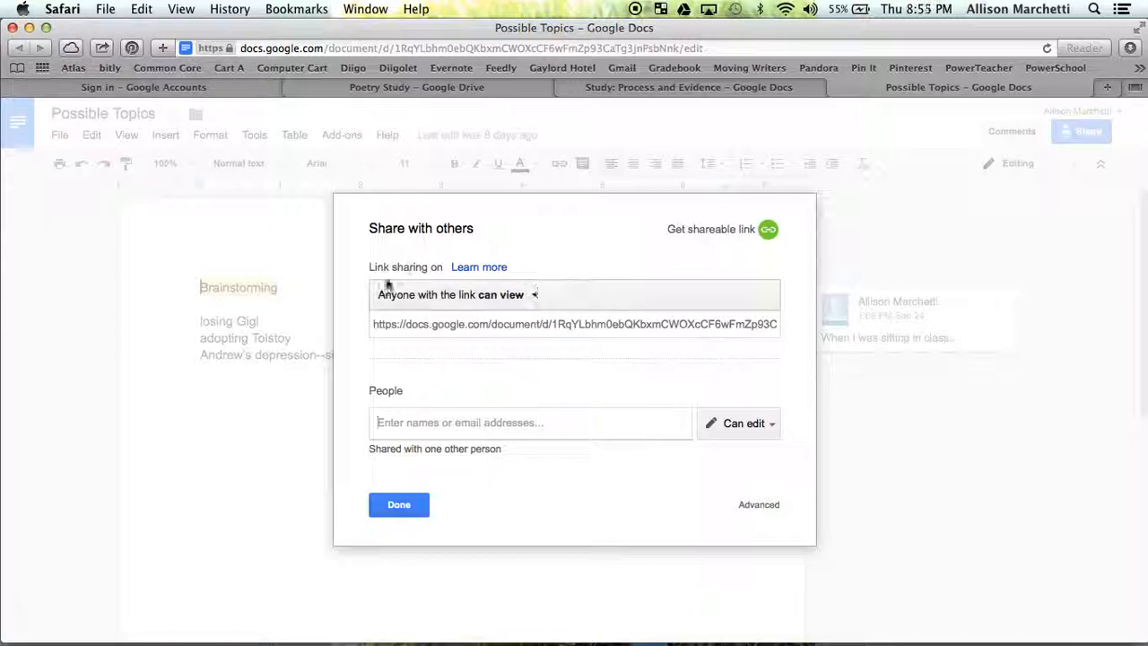
{"action": "left_click", "coordinate": [507, 326]}
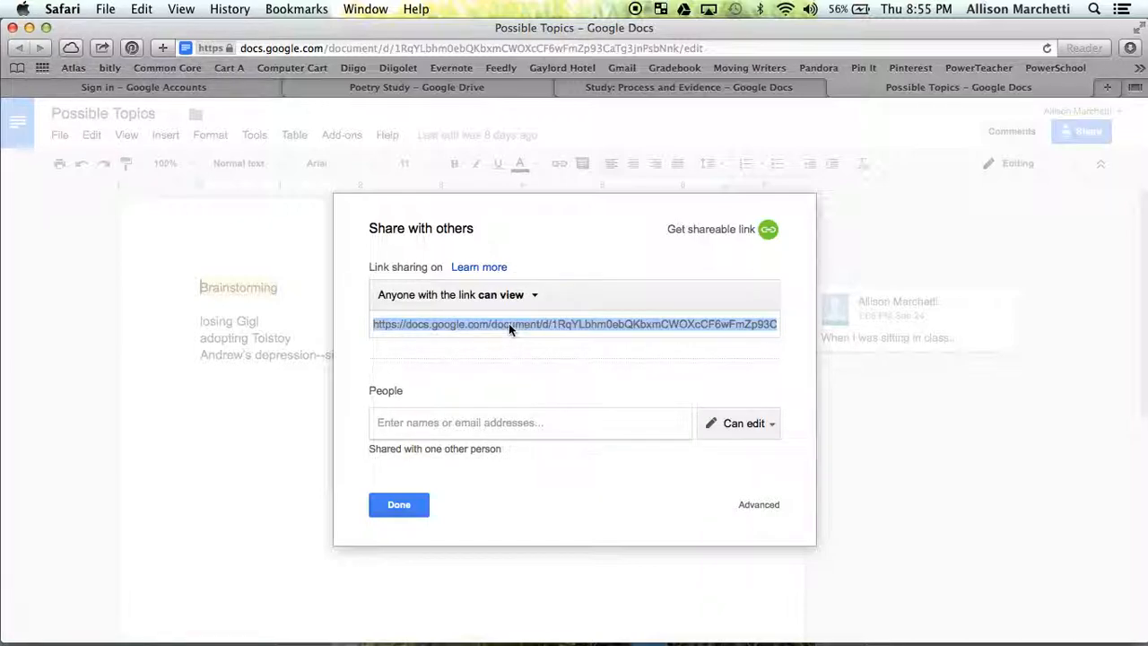
{"action": "key", "text": "super+c"}
{"action": "left_click", "coordinate": [410, 503]}
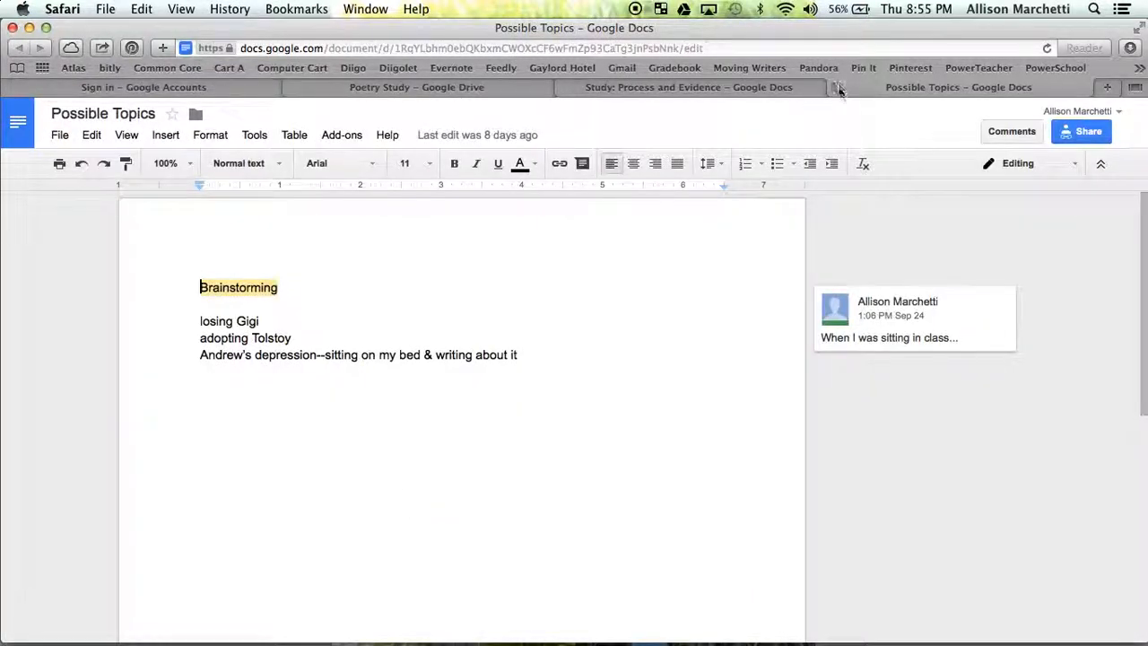
{"action": "left_click", "coordinate": [835, 87]}
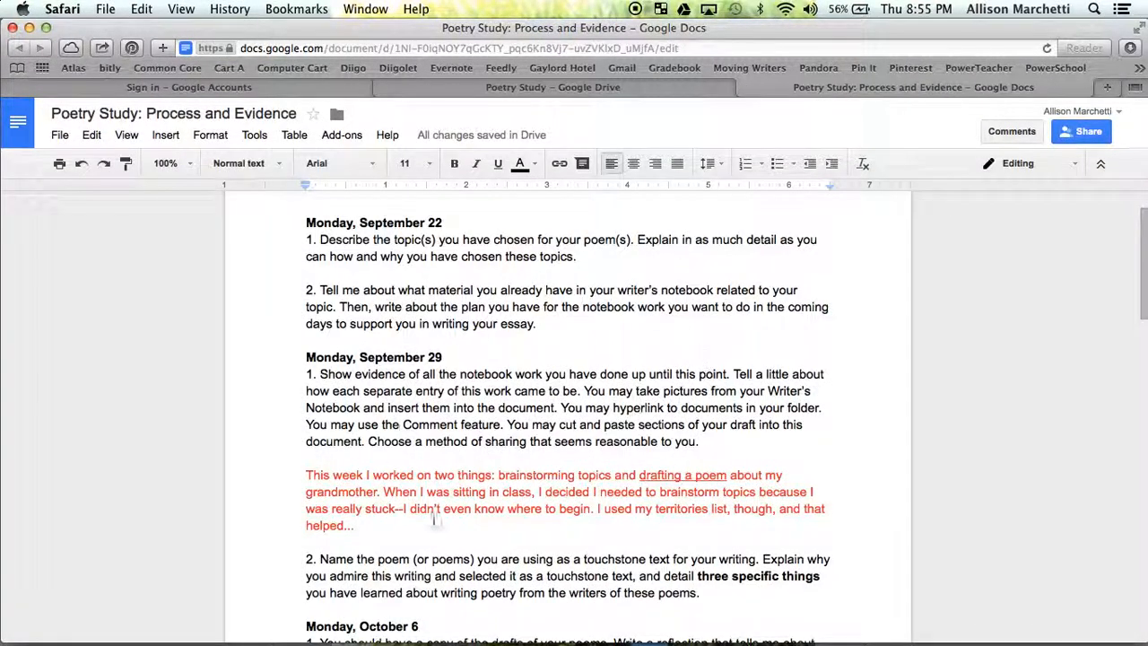
Hyperlink "brainstorming topics" in the red September 29 response to the copied Possible Topics link
{"action": "left_click_drag", "start_coordinate": [610, 475], "coordinate": [500, 480]}
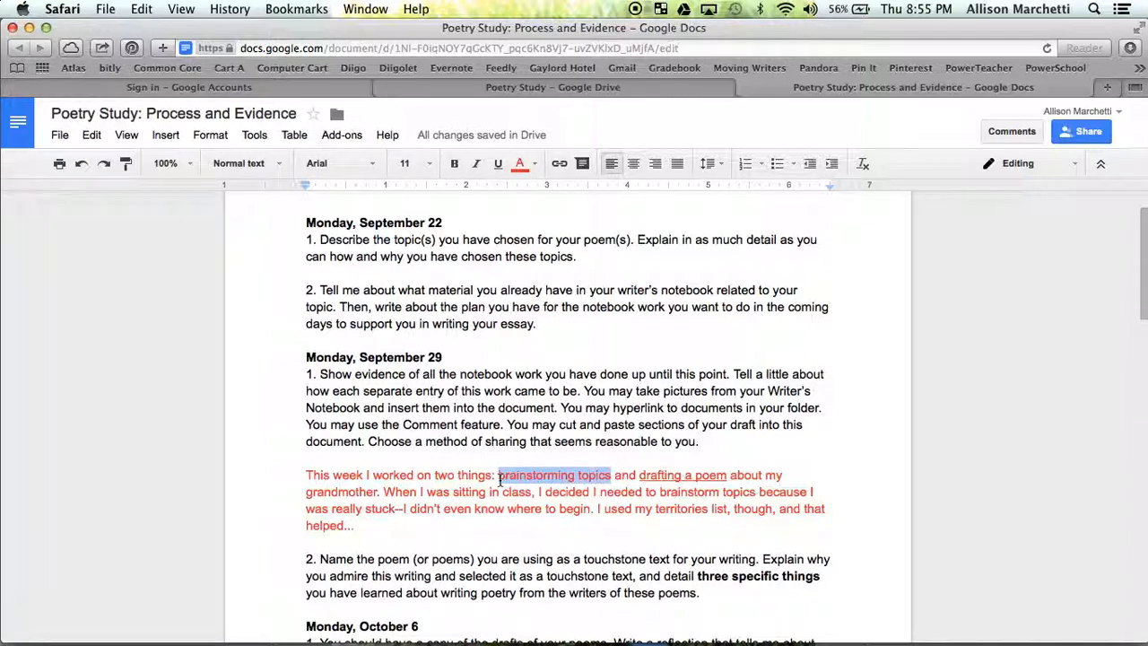
{"action": "left_click", "coordinate": [558, 164]}
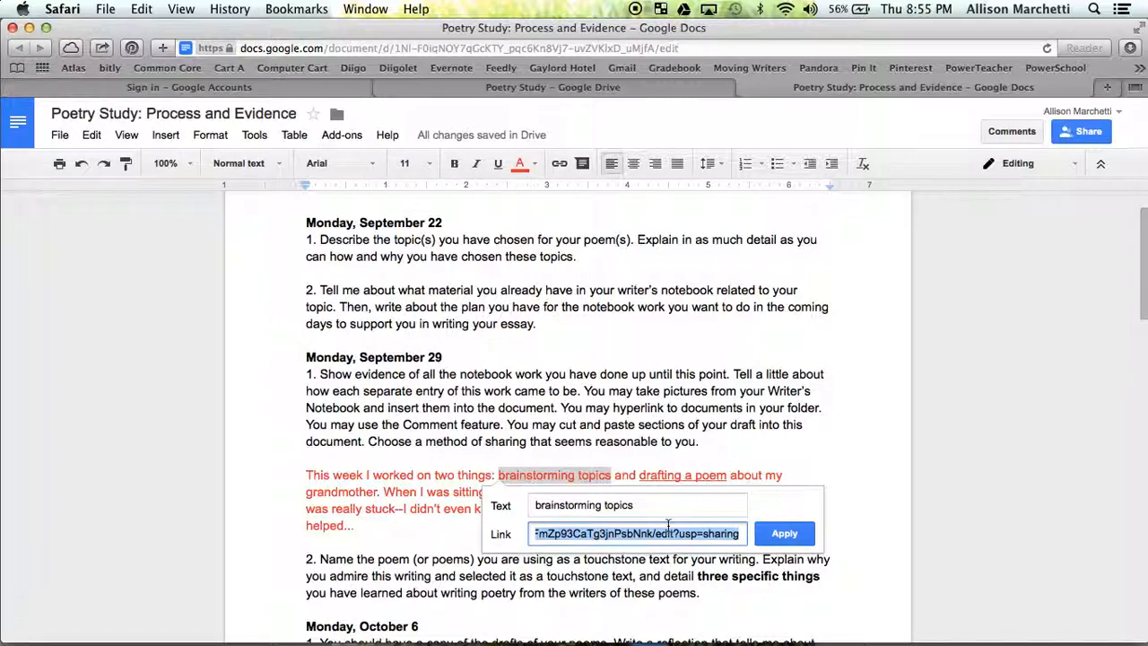
{"action": "key", "text": "super+v"}
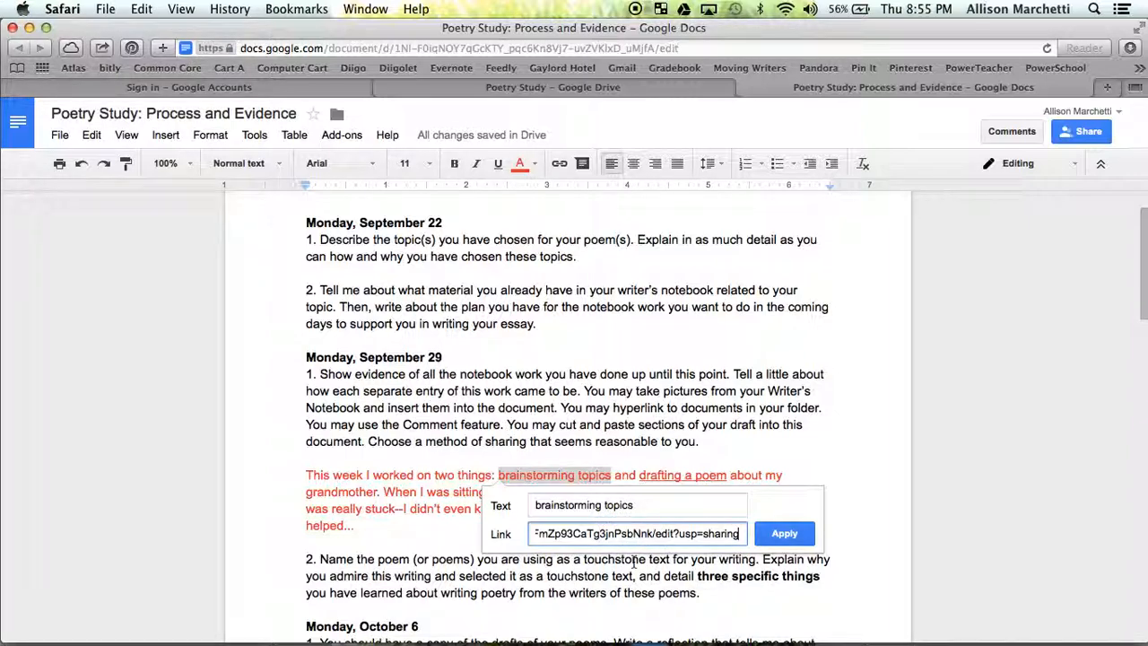
{"action": "left_click", "coordinate": [781, 533]}
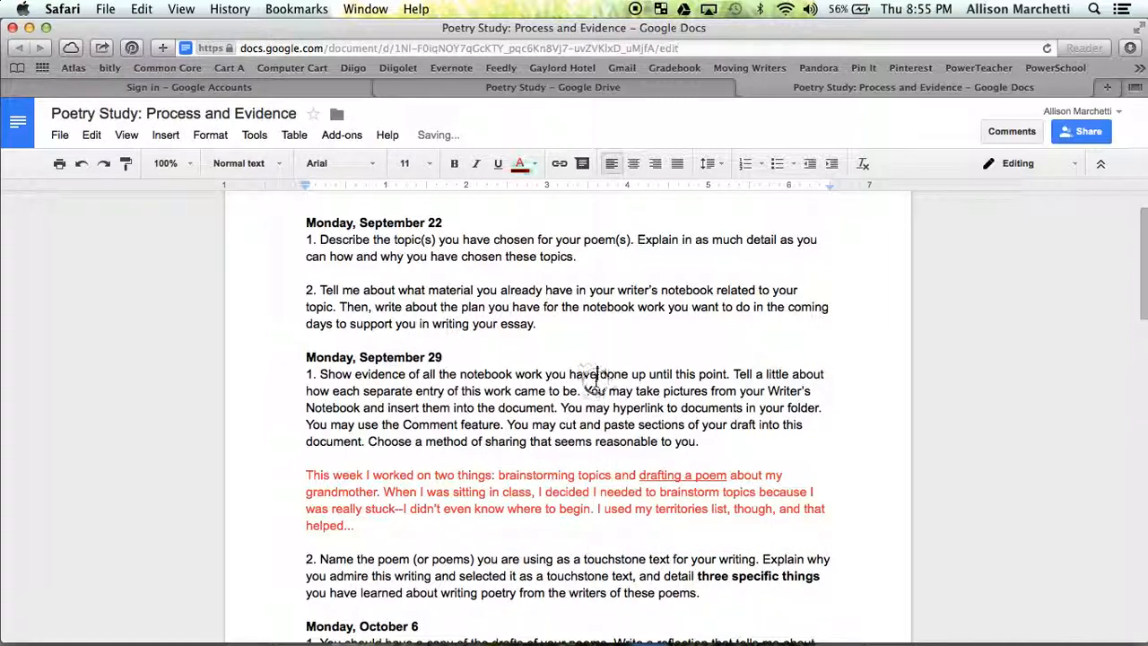
{"action": "left_click", "coordinate": [567, 475]}
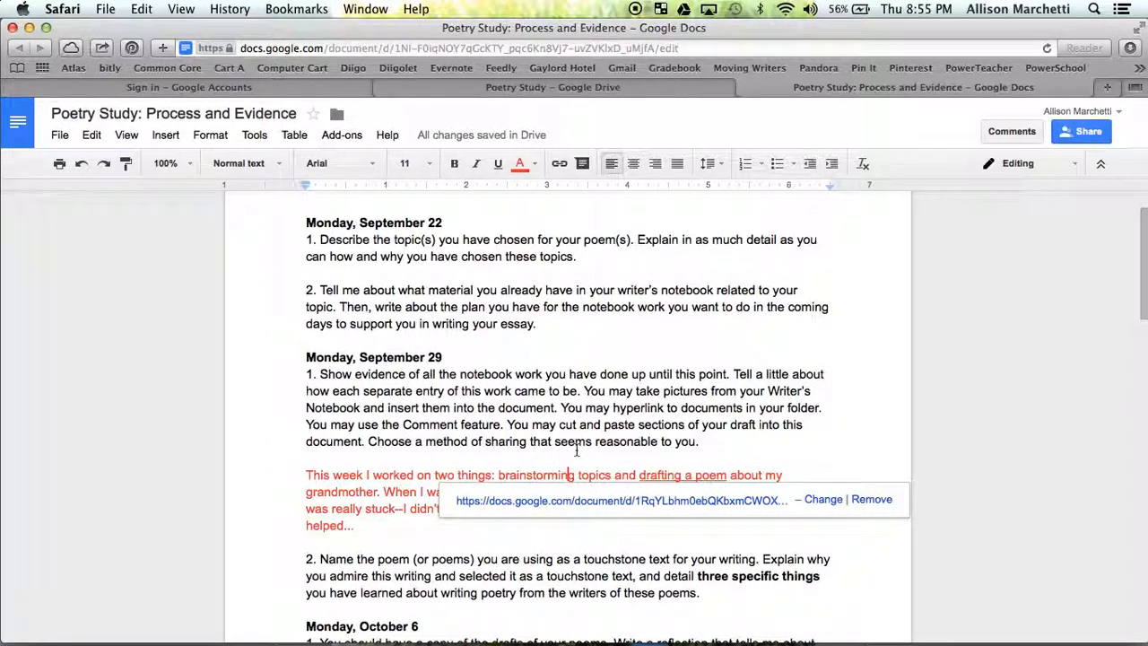
{"action": "left_click", "coordinate": [576, 443]}
Underline the linked words "brainstorming topics" in the red September 29 response
{"action": "left_click", "coordinate": [607, 476]}
{"action": "left_click_drag", "start_coordinate": [606, 476], "coordinate": [499, 476]}
{"action": "left_click", "coordinate": [500, 164]}
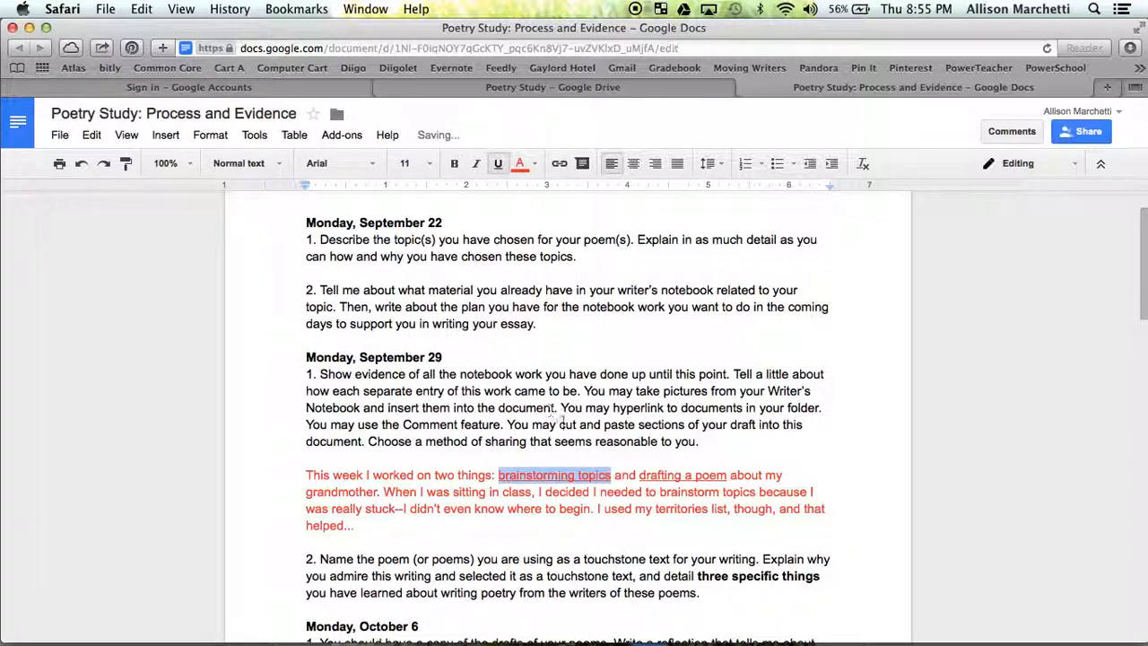
{"action": "left_click", "coordinate": [579, 431]}
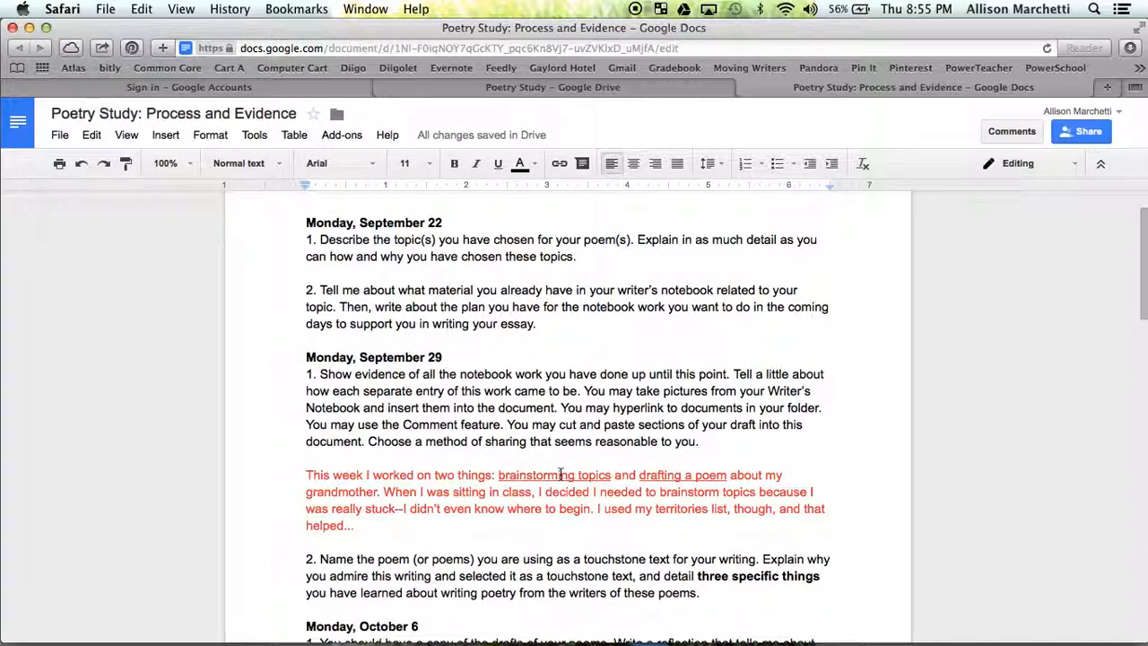
Test the "brainstorming topics" hyperlink by opening its target document, and return to the Process and Evidence document
{"action": "left_click", "coordinate": [561, 474]}
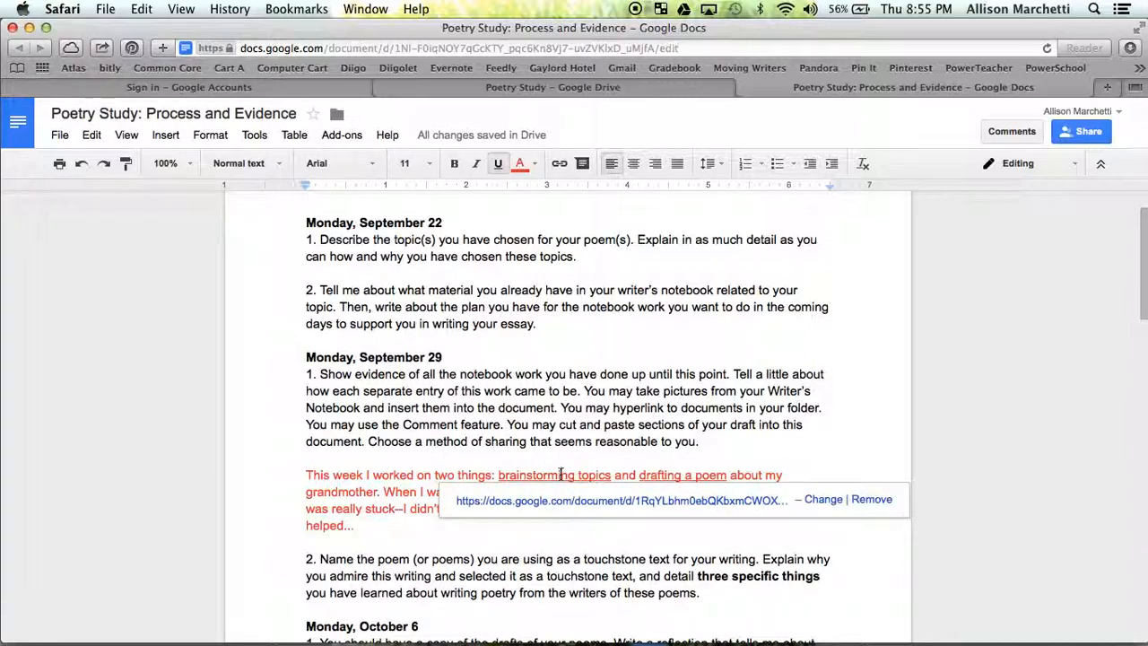
{"action": "left_click", "coordinate": [607, 508]}
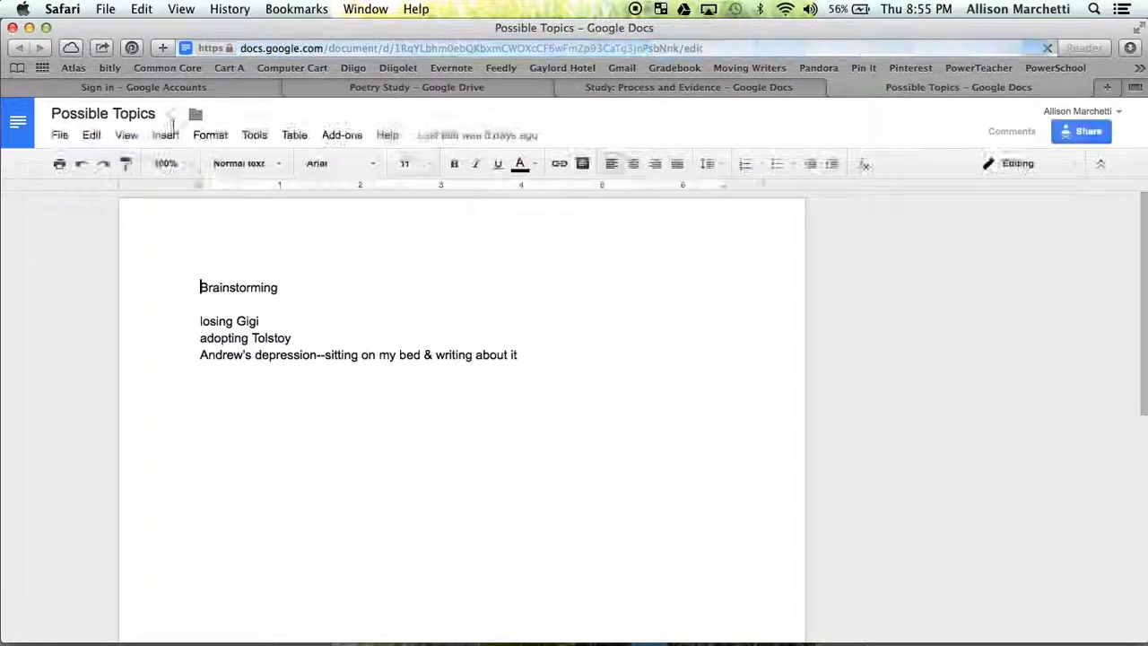
{"action": "left_click", "coordinate": [838, 86]}
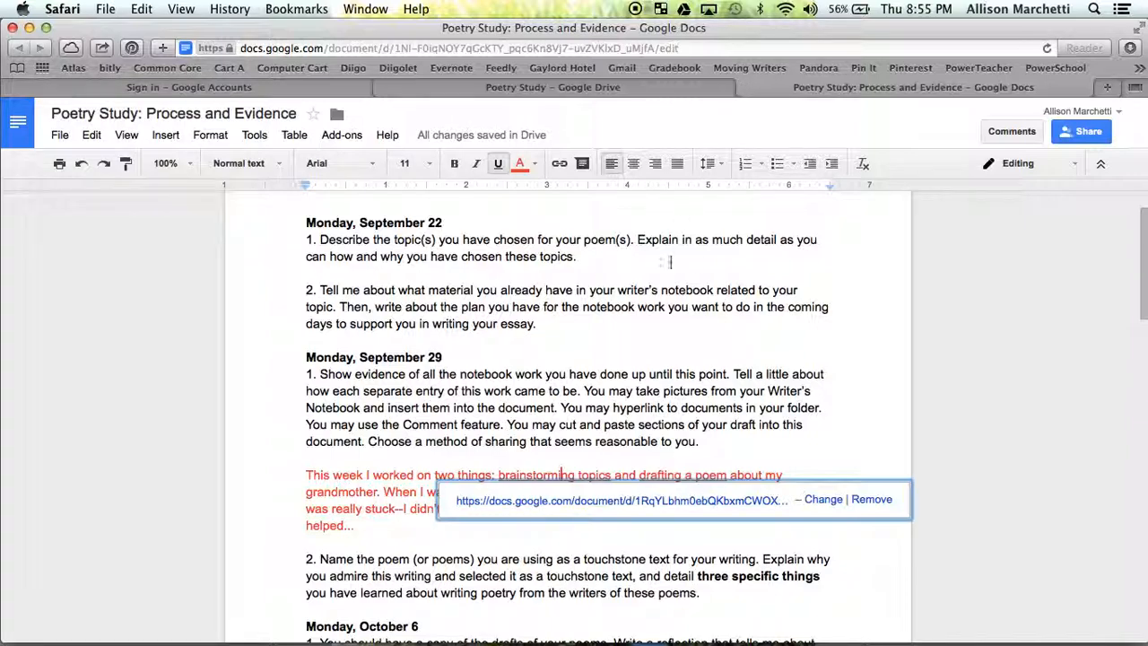
{"action": "left_click", "coordinate": [643, 403]}
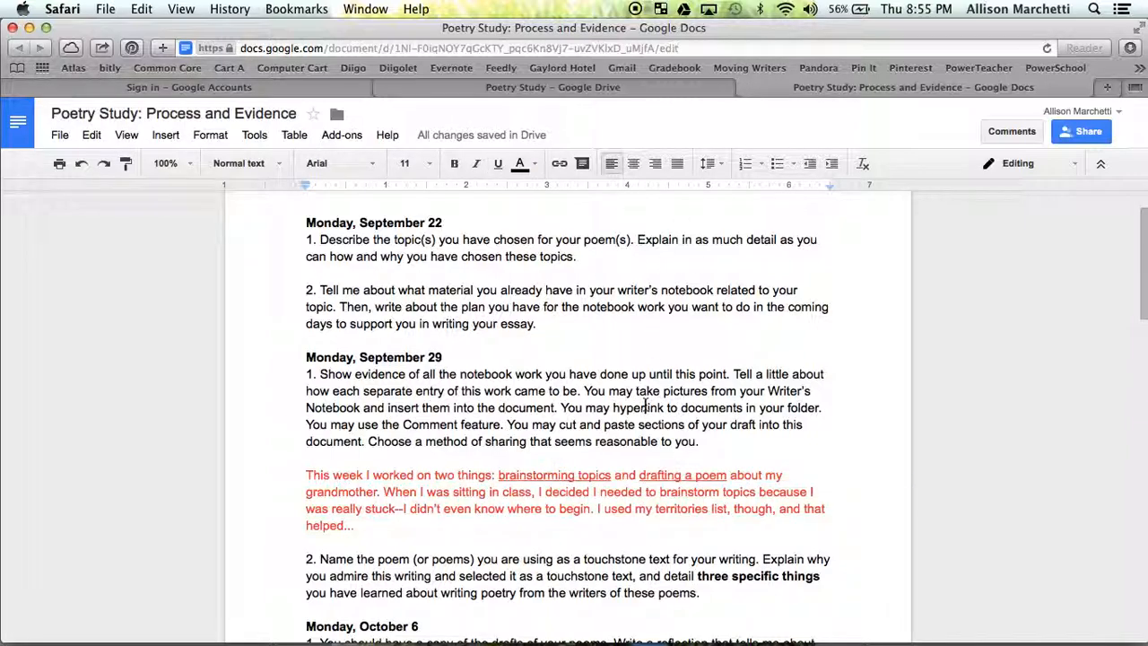